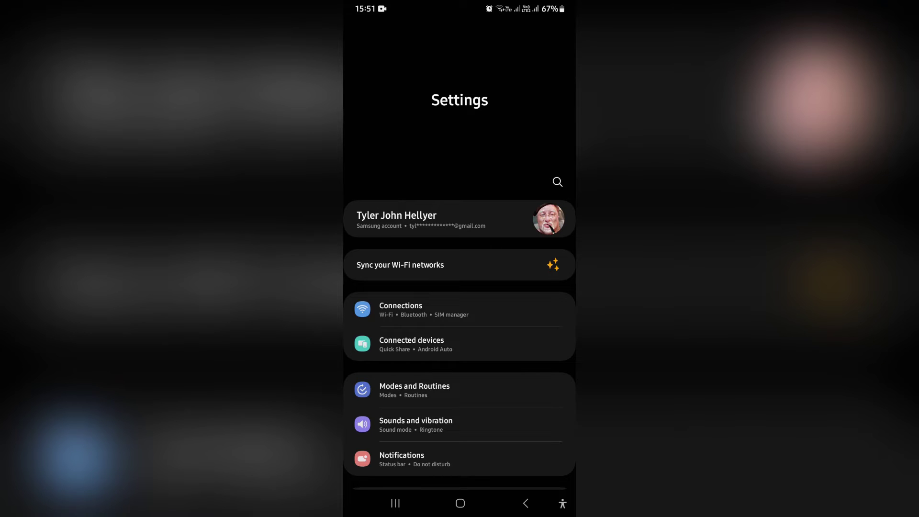
pyautogui.scroll(-4, 459, 323)
pyautogui.scroll(-3, 459, 322)
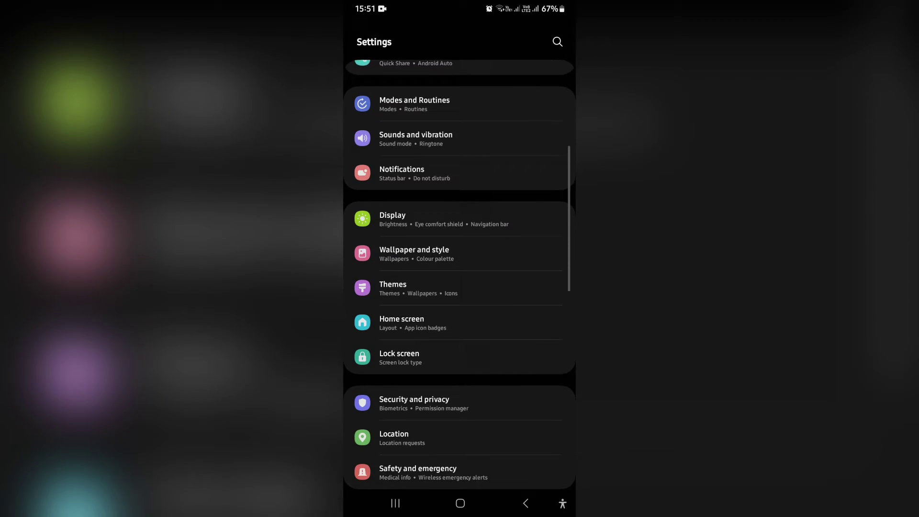
pyautogui.scroll(-3, 459, 287)
pyautogui.scroll(-2, 459, 287)
pyautogui.scroll(-5, 459, 288)
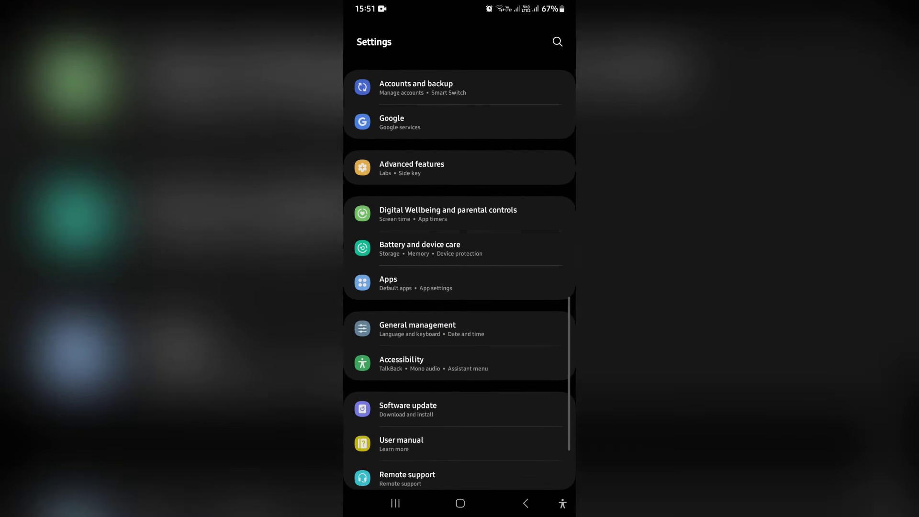
pyautogui.scroll(-3, 460, 287)
# - Go to Apps and select Crunchyroll to show its App info page (version 3.47.0)
pyautogui.click(487, 197)
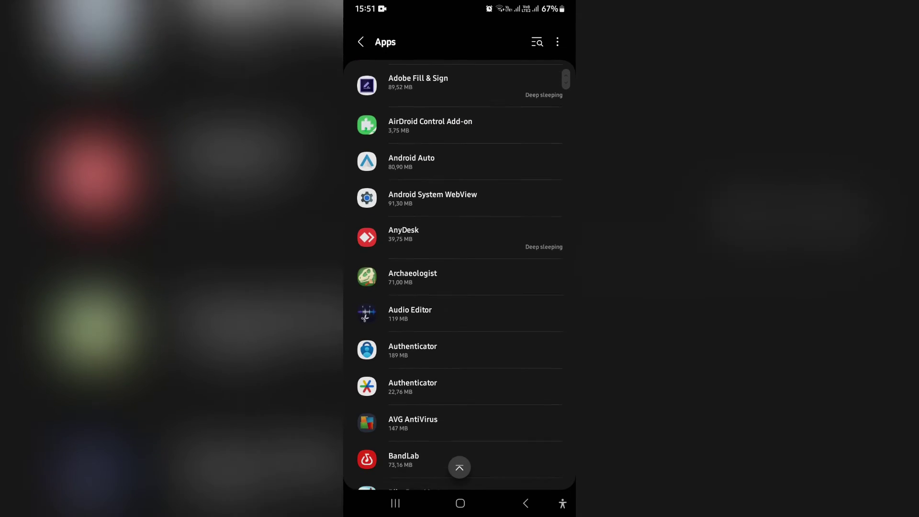
pyautogui.scroll(-5, 460, 287)
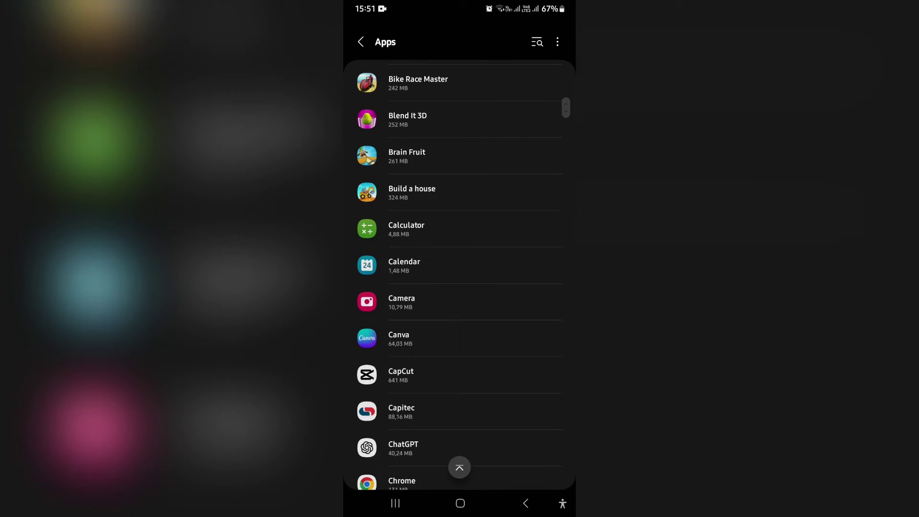
pyautogui.scroll(-3, 459, 287)
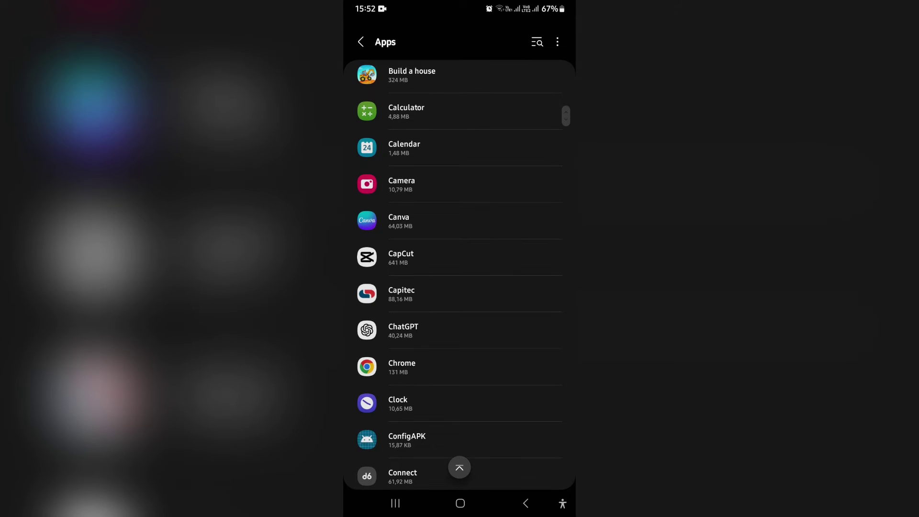
pyautogui.scroll(-5, 459, 288)
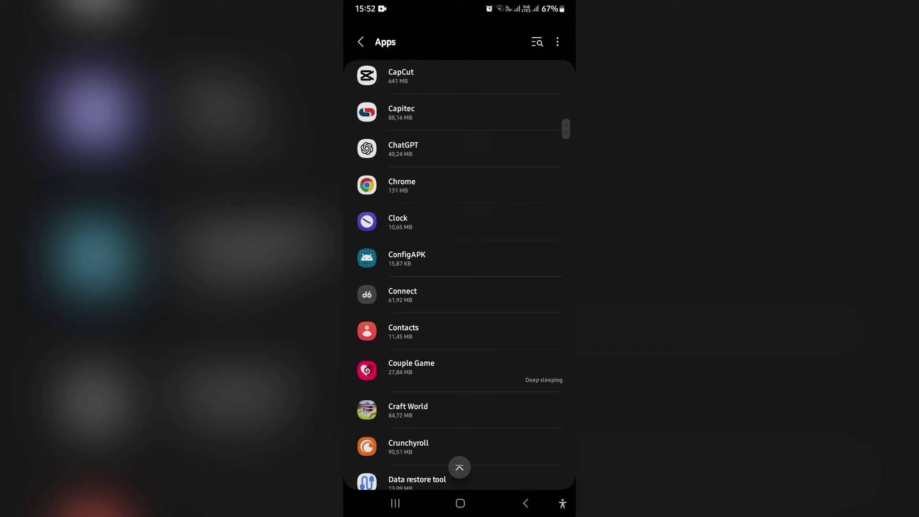
pyautogui.scroll(-5, 459, 287)
pyautogui.scroll(-1, 460, 287)
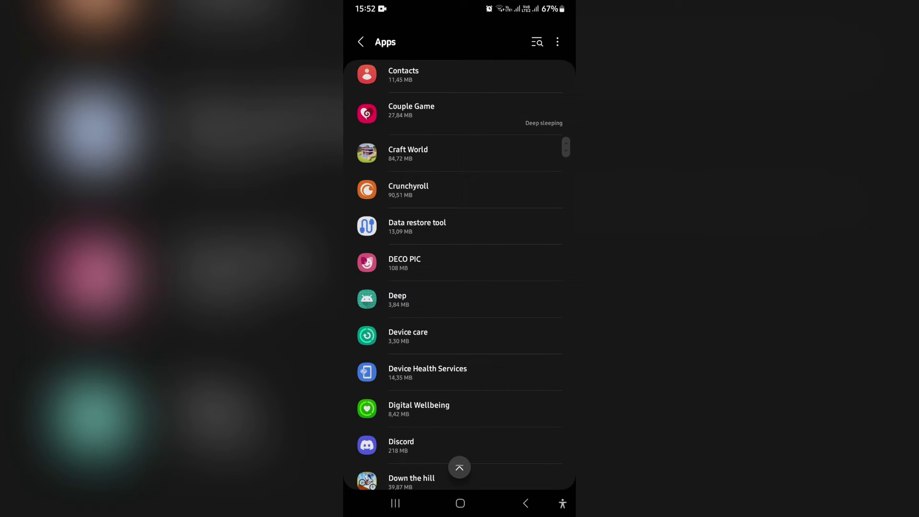
pyautogui.click(459, 190)
pyautogui.click(548, 228)
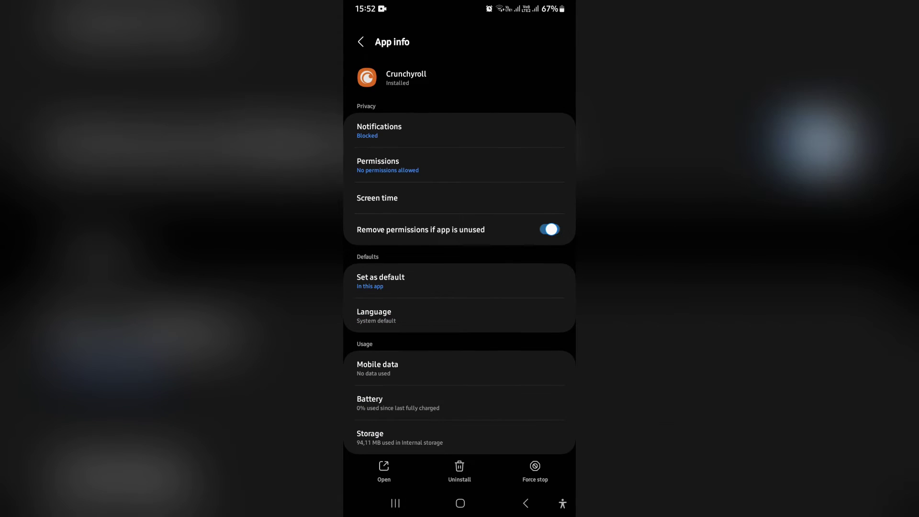
pyautogui.scroll(-3, 460, 287)
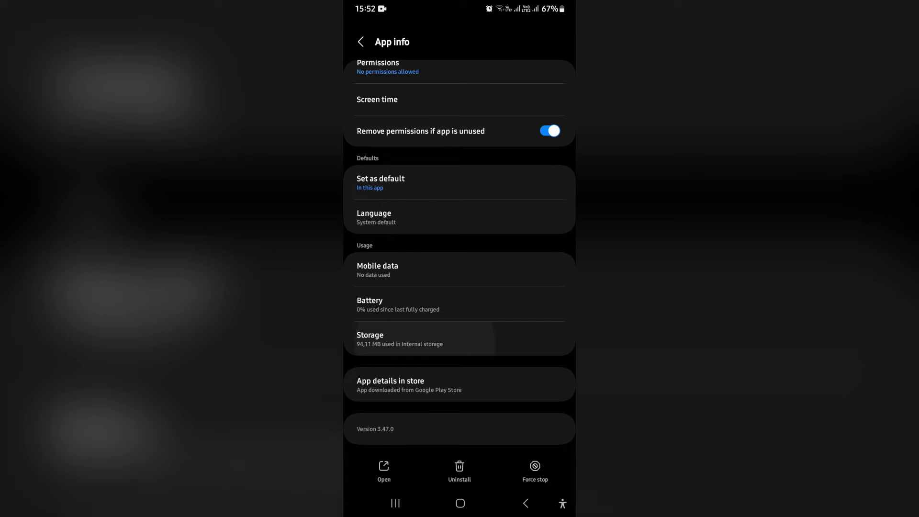
# - Open Crunchyroll's Storage page showing 89.34 MB app, 1.18 MB data and 3.60 MB cache
pyautogui.click(460, 338)
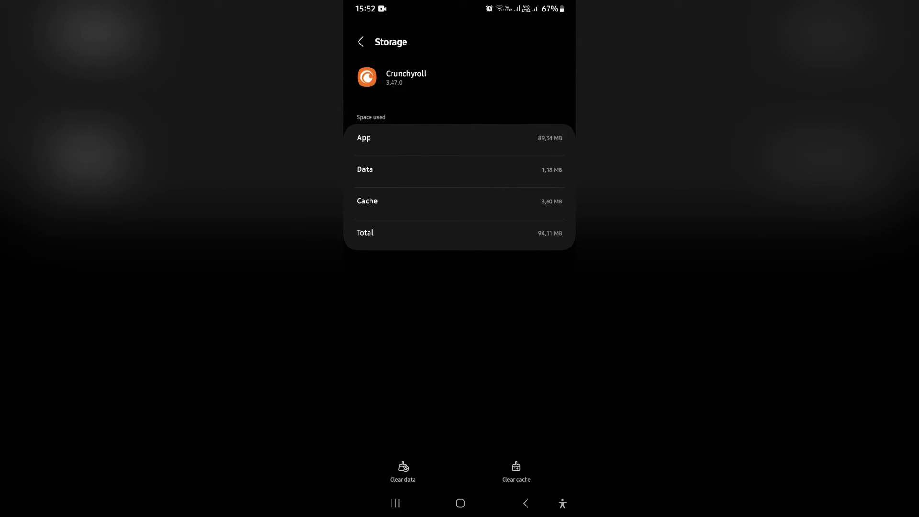